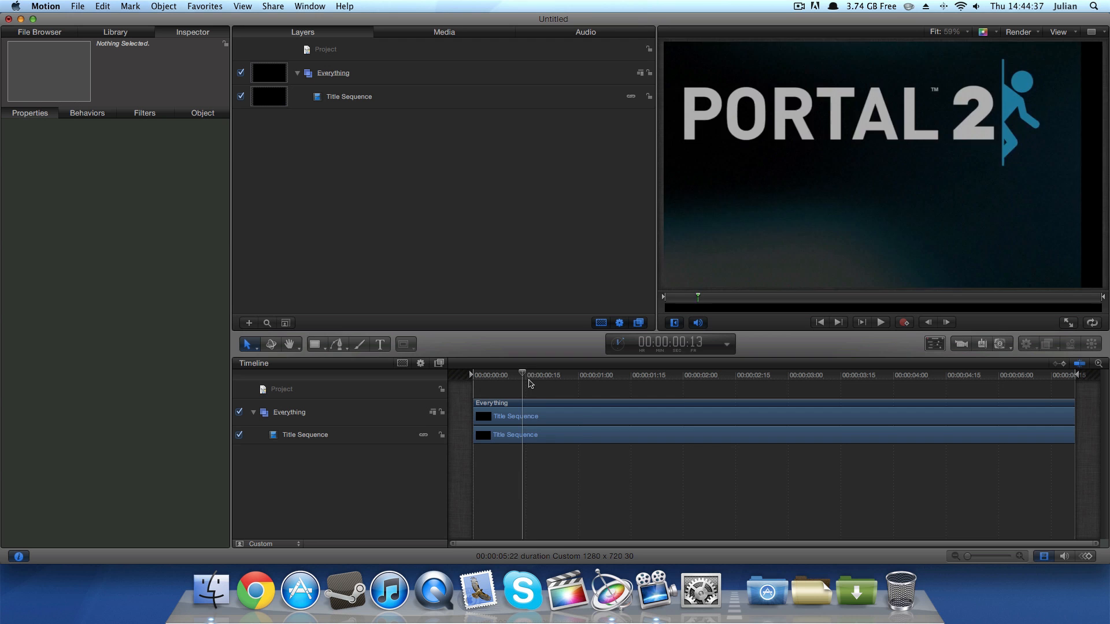
Play the title sequence from the start, return to the first frame and select the Everything group
{"action": "key", "text": "Home"}
{"action": "key", "text": "space"}
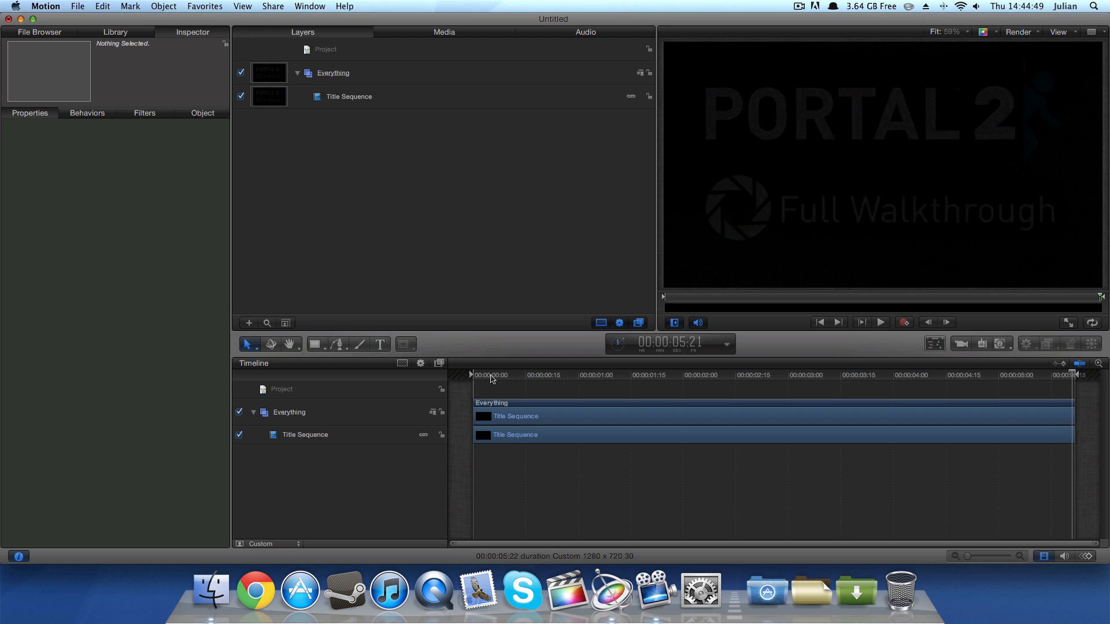
{"action": "left_click_drag", "start_coordinate": [495, 375], "coordinate": [458, 374]}
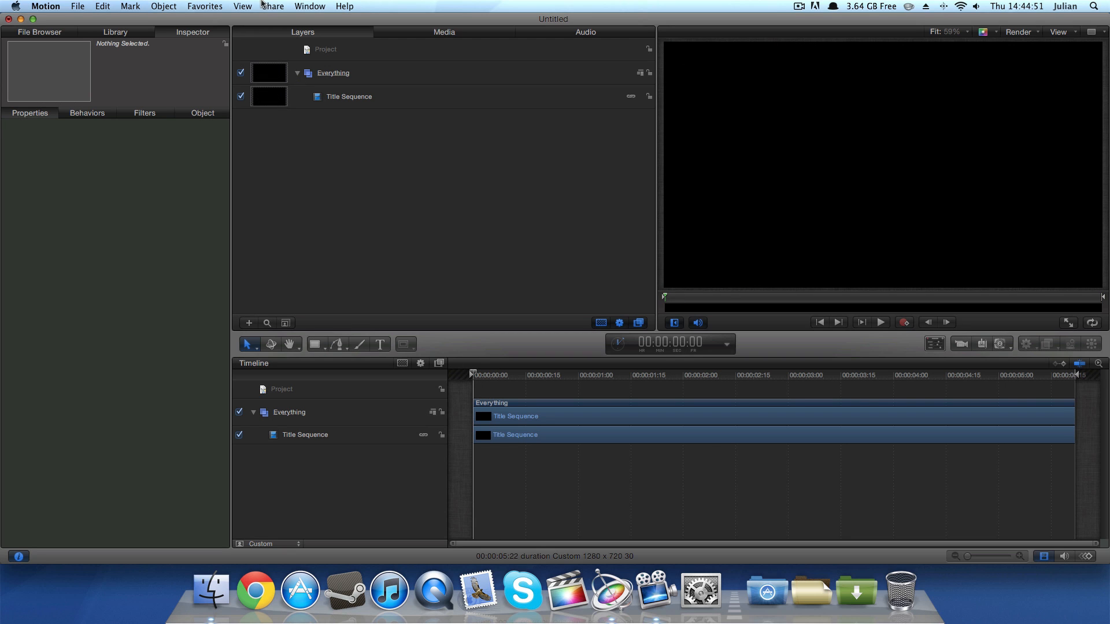
{"action": "left_click", "coordinate": [480, 409]}
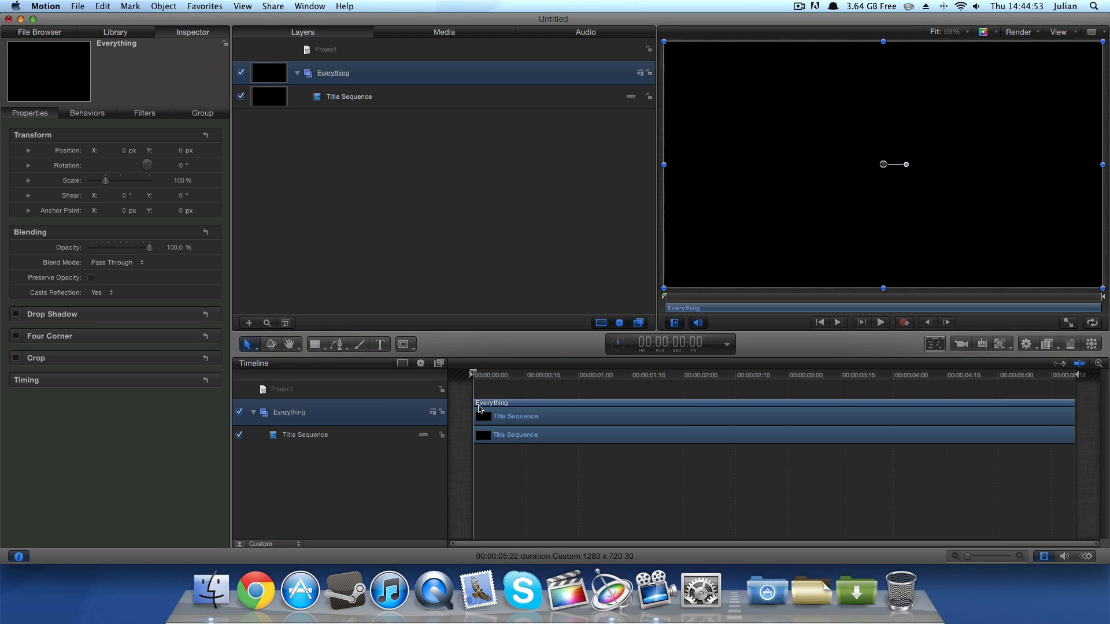
RAM-preview the whole project via Mark > RAM Preview > All, deselect, and play back the render
{"action": "left_click", "coordinate": [131, 5]}
{"action": "mouse_move", "coordinate": [154, 184]}
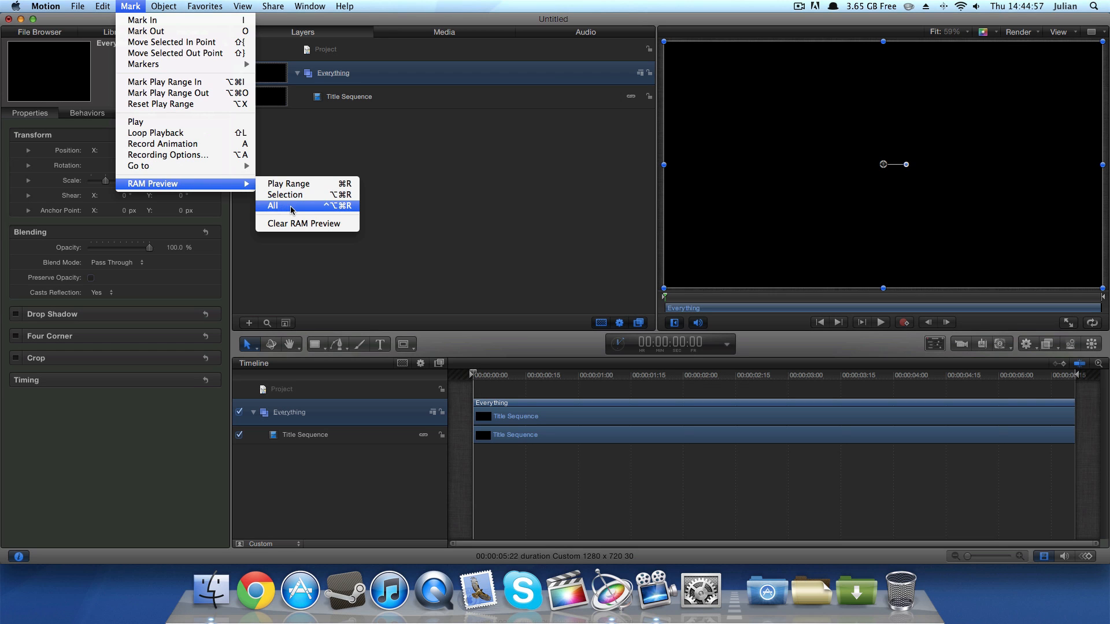
{"action": "left_click", "coordinate": [274, 206]}
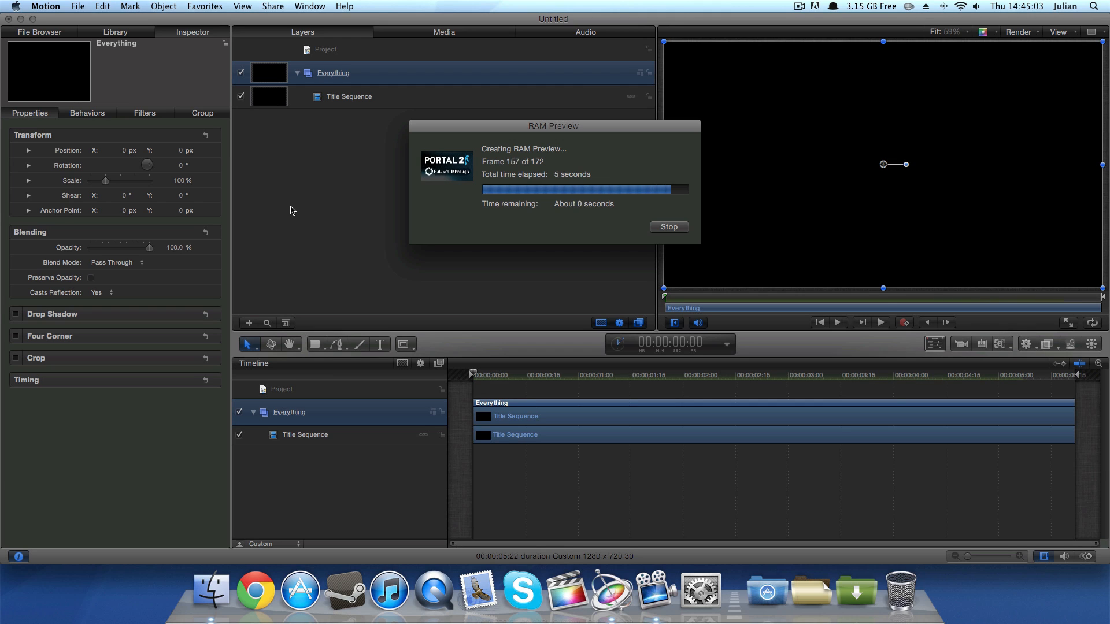
{"action": "left_click", "coordinate": [540, 475]}
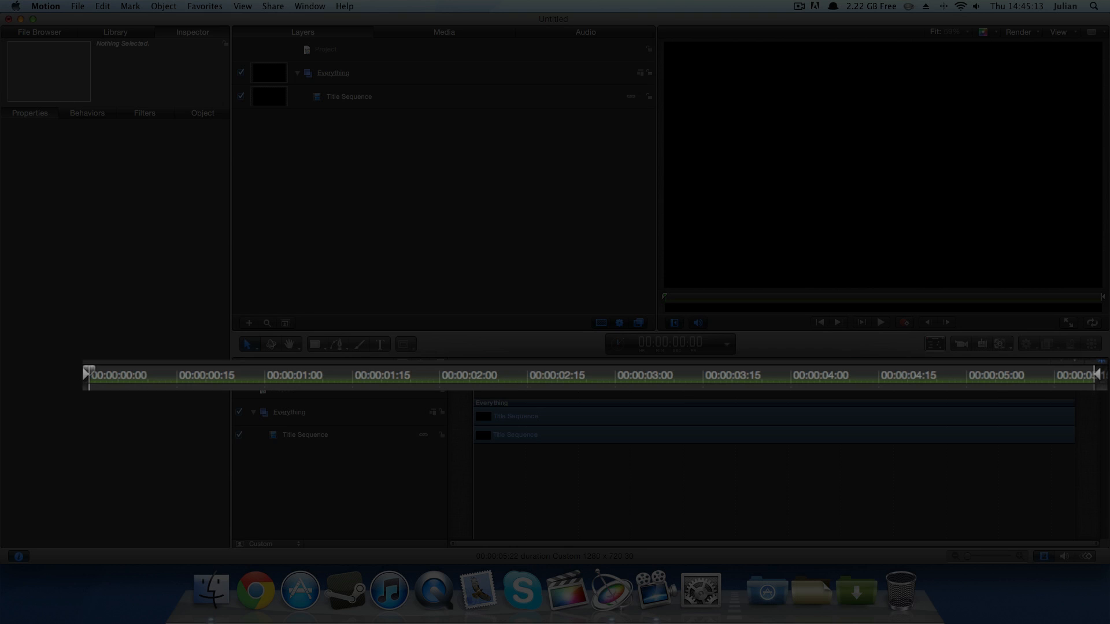
{"action": "key", "text": "space"}
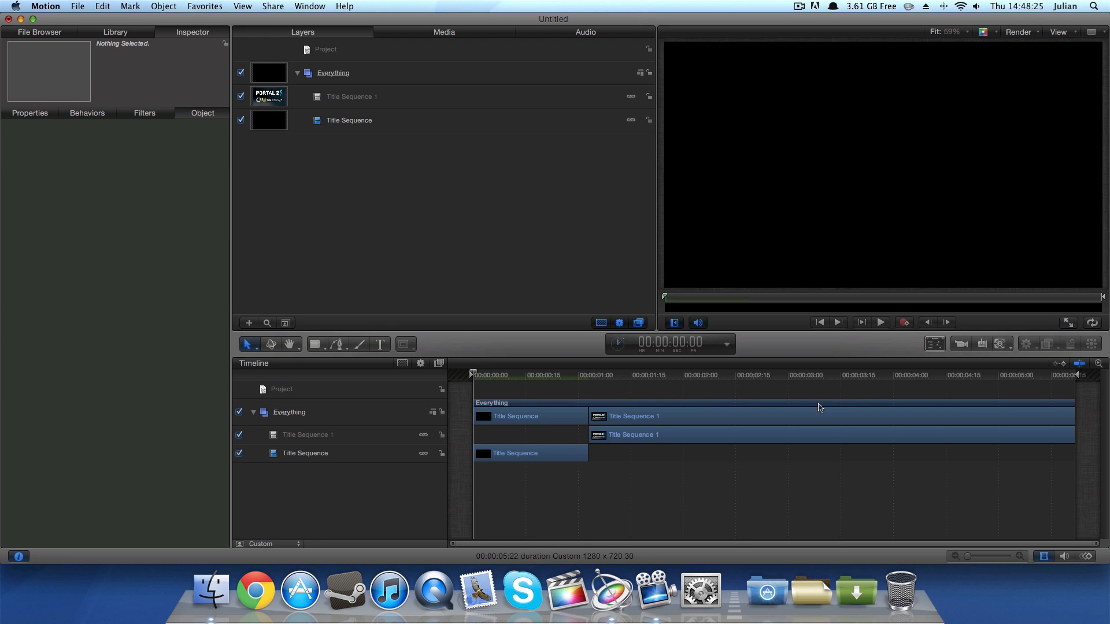
Scrub to 00:00:02:00, RAM-preview just the play range, and play the first two seconds back
{"action": "left_click_drag", "start_coordinate": [1077, 376], "coordinate": [691, 396]}
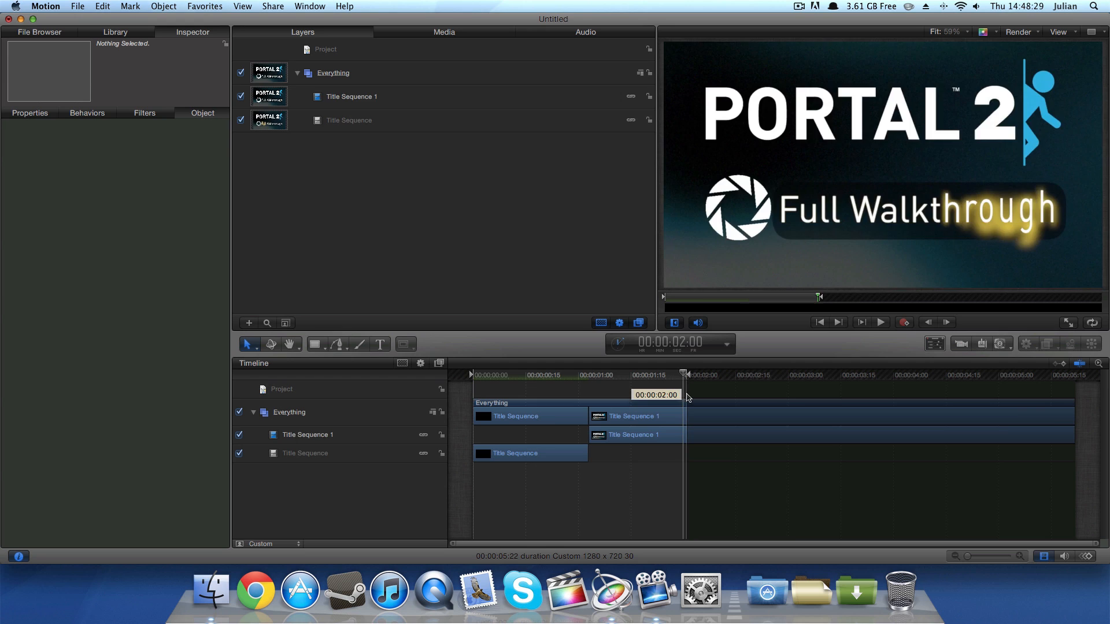
{"action": "key", "text": "Home"}
{"action": "left_click", "coordinate": [129, 6]}
{"action": "mouse_move", "coordinate": [162, 145]}
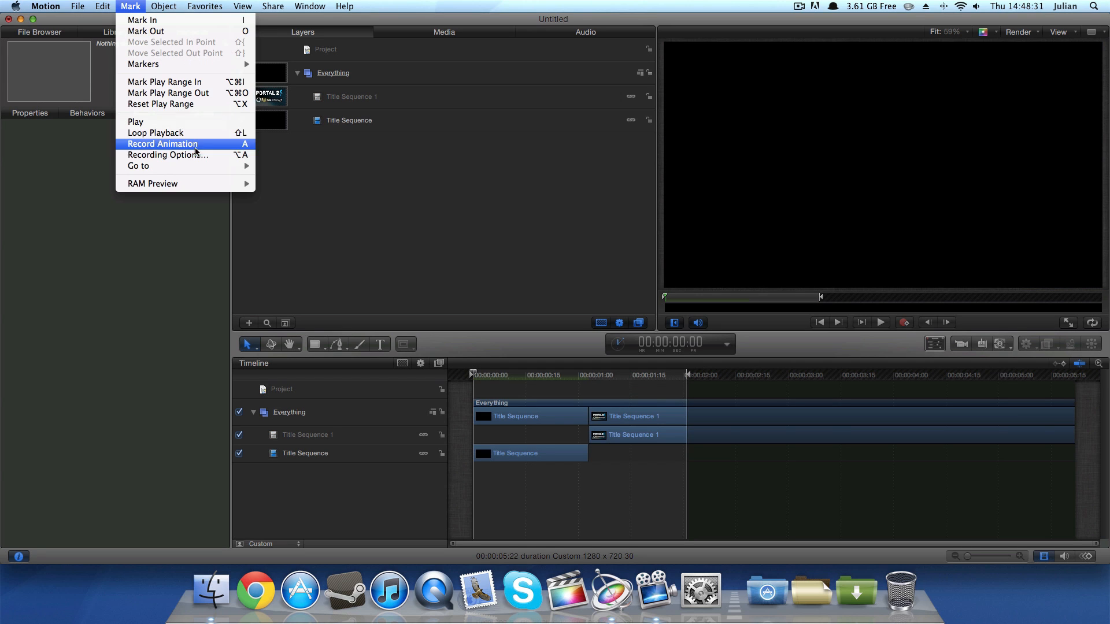
{"action": "left_click", "coordinate": [288, 184]}
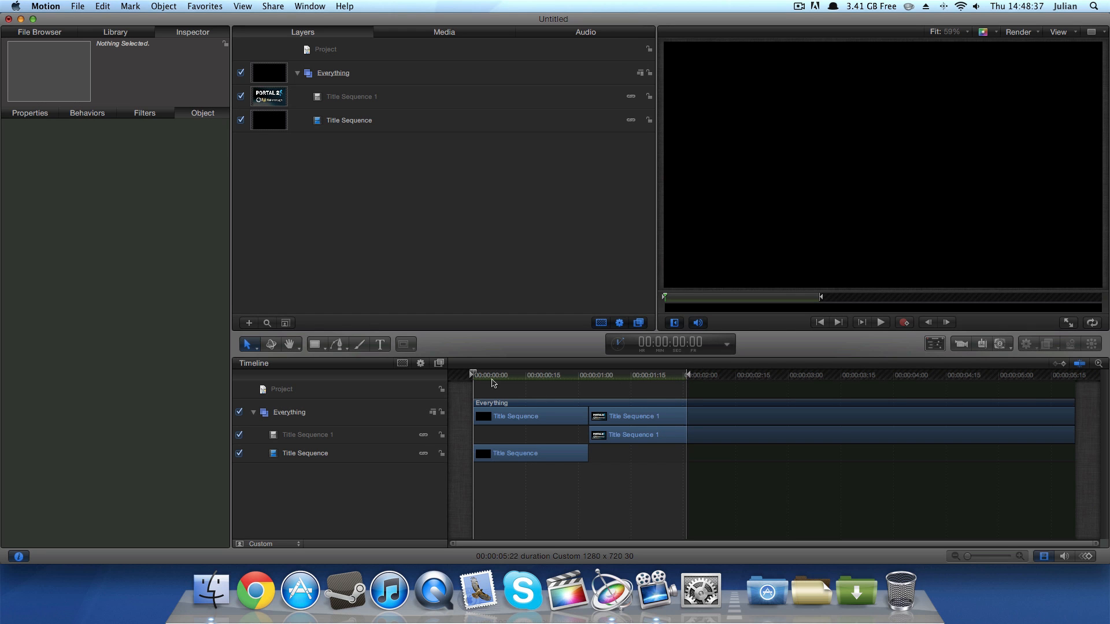
{"action": "key", "text": "space"}
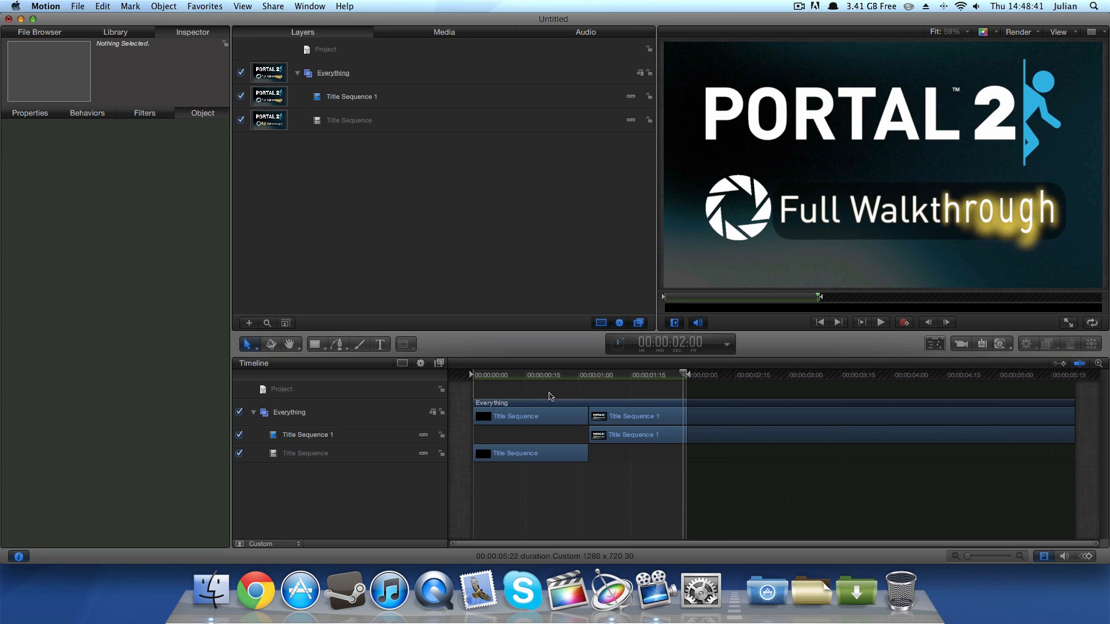
Extend the play range to the project end and RAM-preview the selected Title Sequence clip
{"action": "left_click", "coordinate": [534, 377]}
{"action": "left_click_drag", "start_coordinate": [688, 376], "coordinate": [1077, 376]}
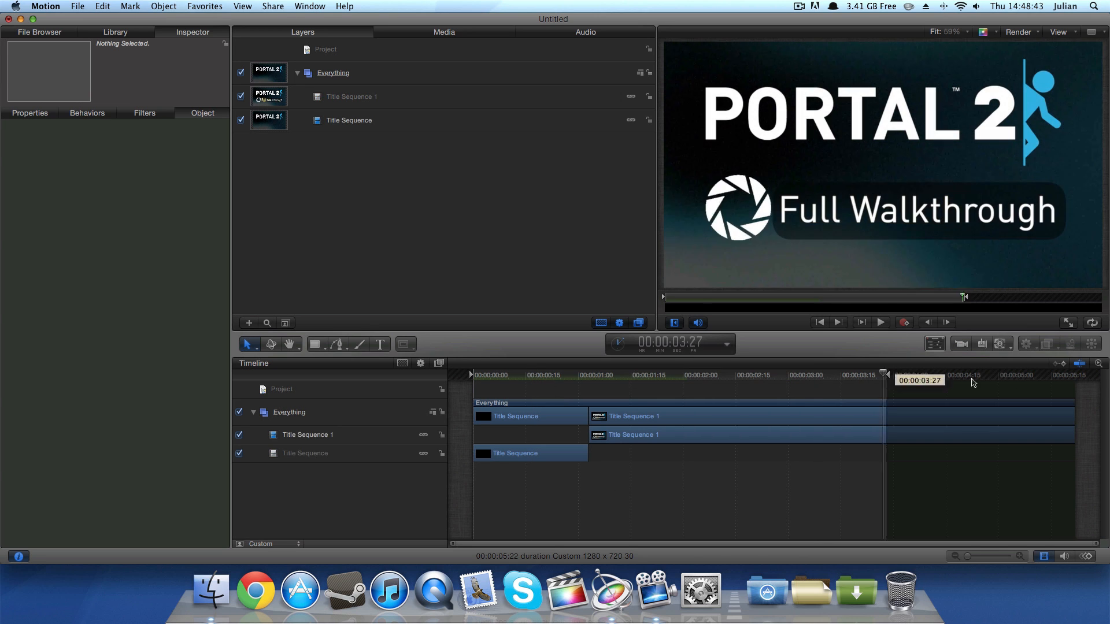
{"action": "left_click", "coordinate": [547, 421]}
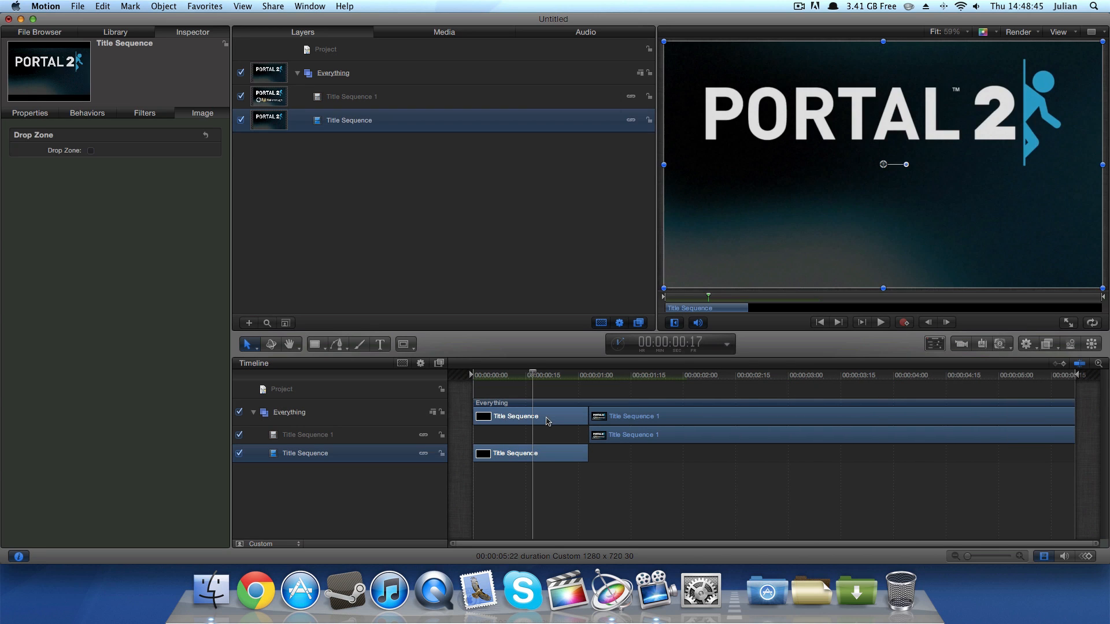
{"action": "left_click", "coordinate": [131, 6]}
{"action": "mouse_move", "coordinate": [152, 184]}
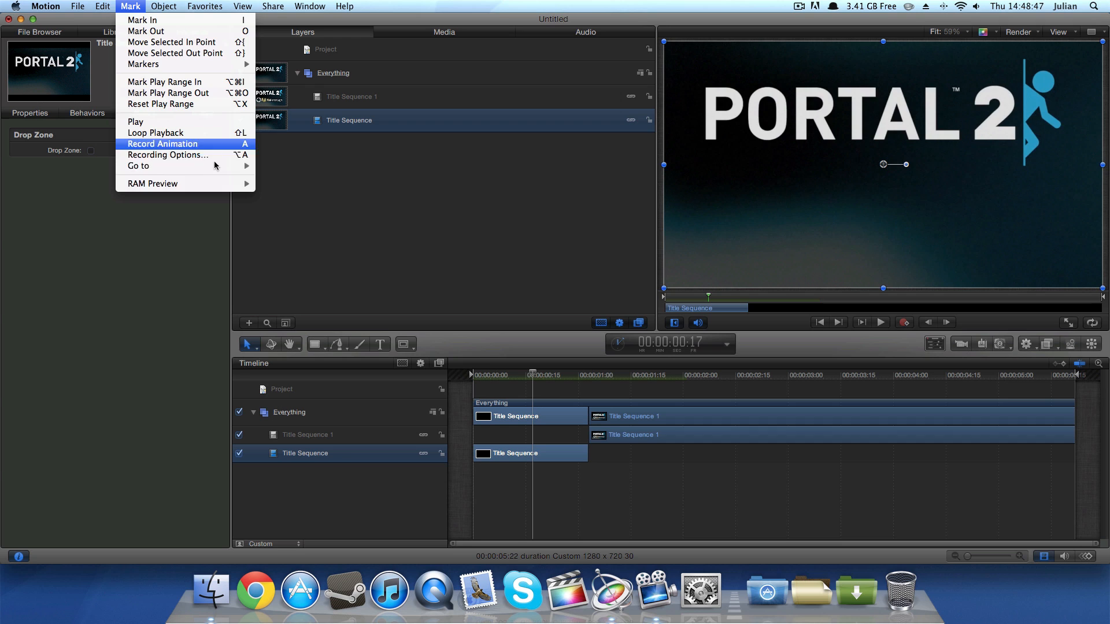
{"action": "left_click", "coordinate": [286, 195]}
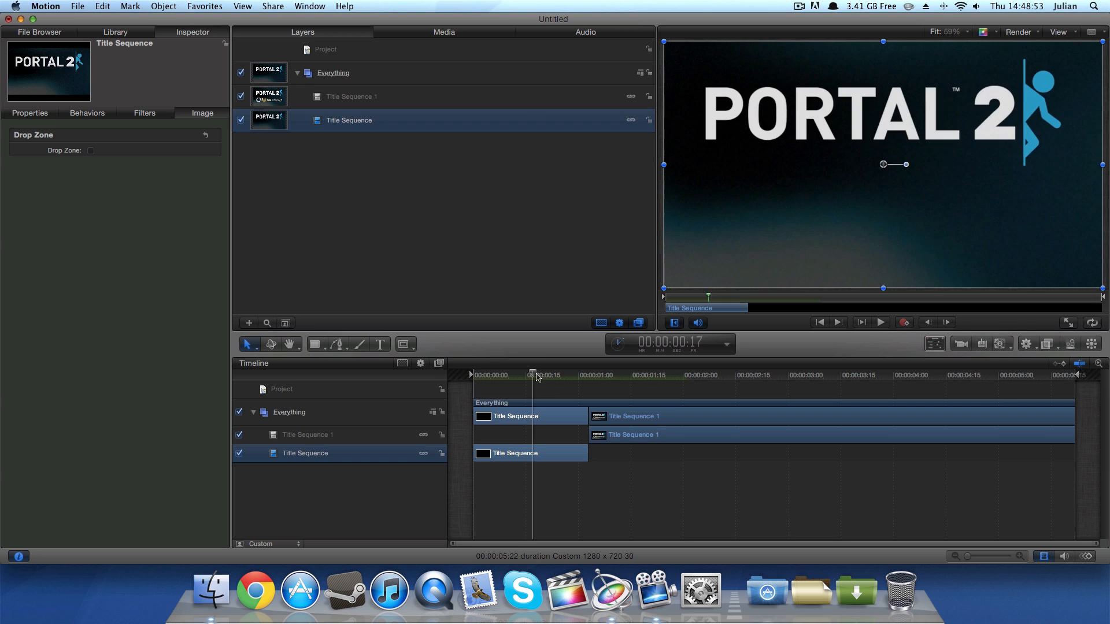
RAM-preview the Title Sequence 1 clip, then play the full Full Walkthrough title through and stop
{"action": "left_click_drag", "start_coordinate": [536, 375], "coordinate": [474, 374]}
{"action": "left_click", "coordinate": [624, 416]}
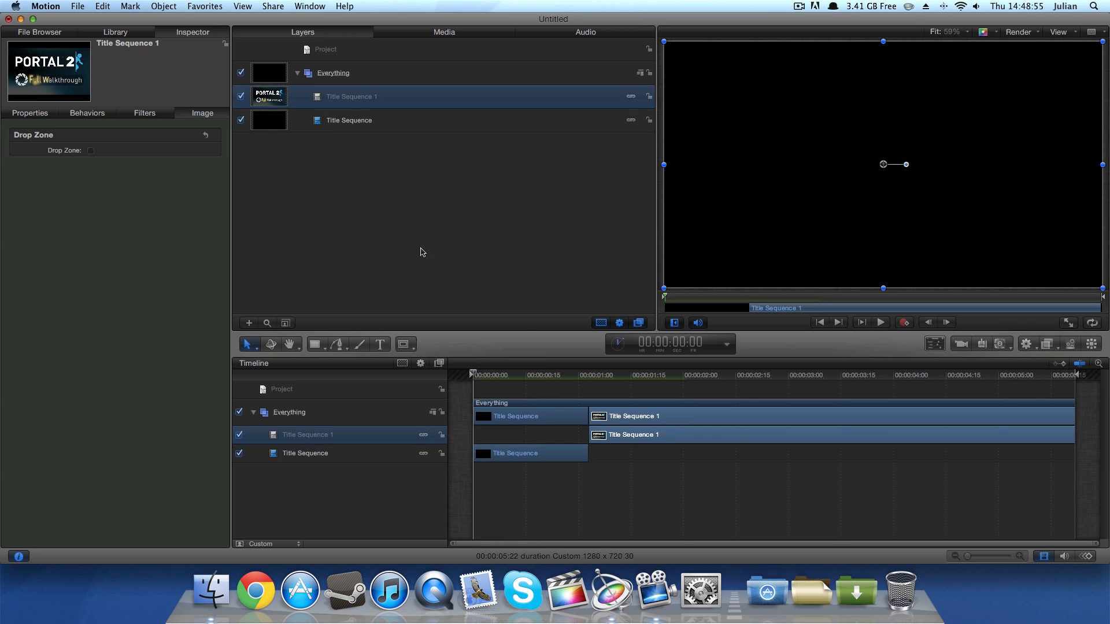
{"action": "left_click", "coordinate": [163, 7]}
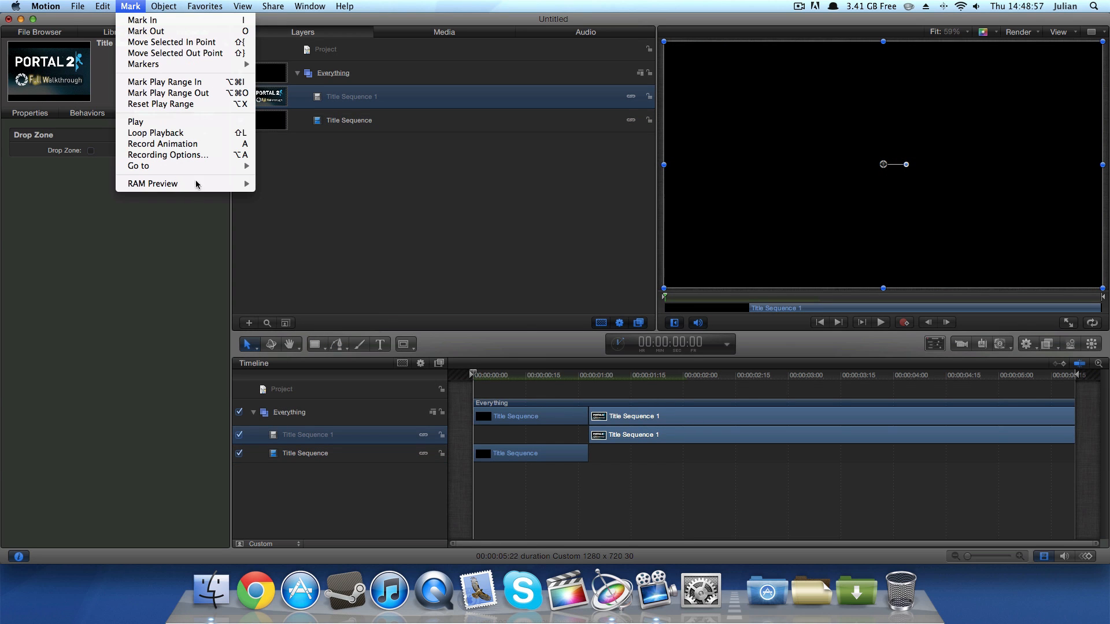
{"action": "left_click", "coordinate": [295, 192]}
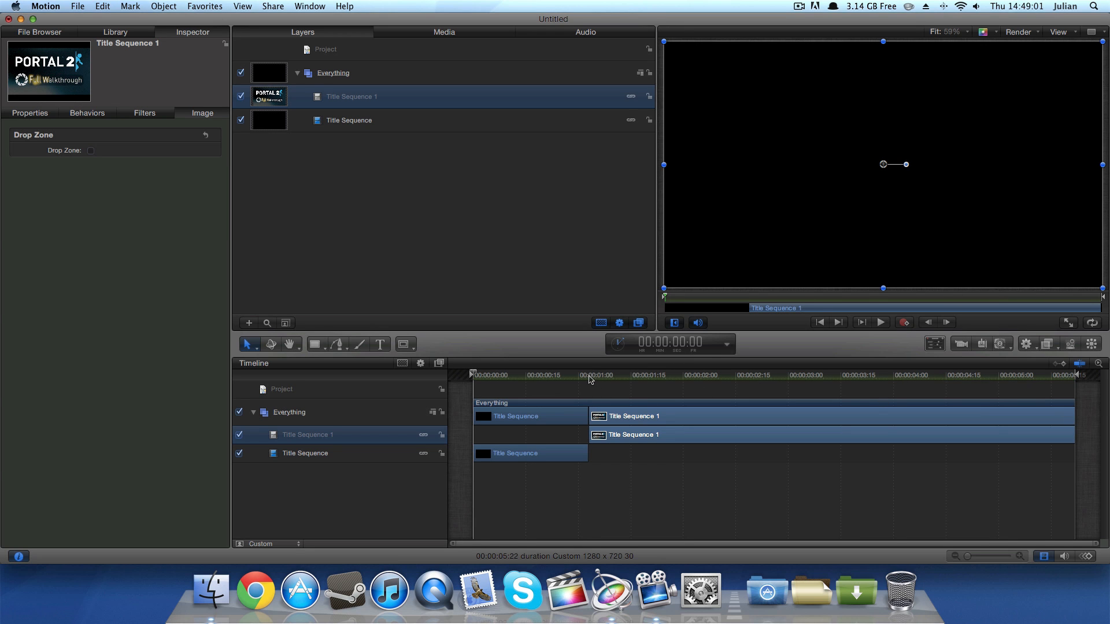
{"action": "key", "text": "space"}
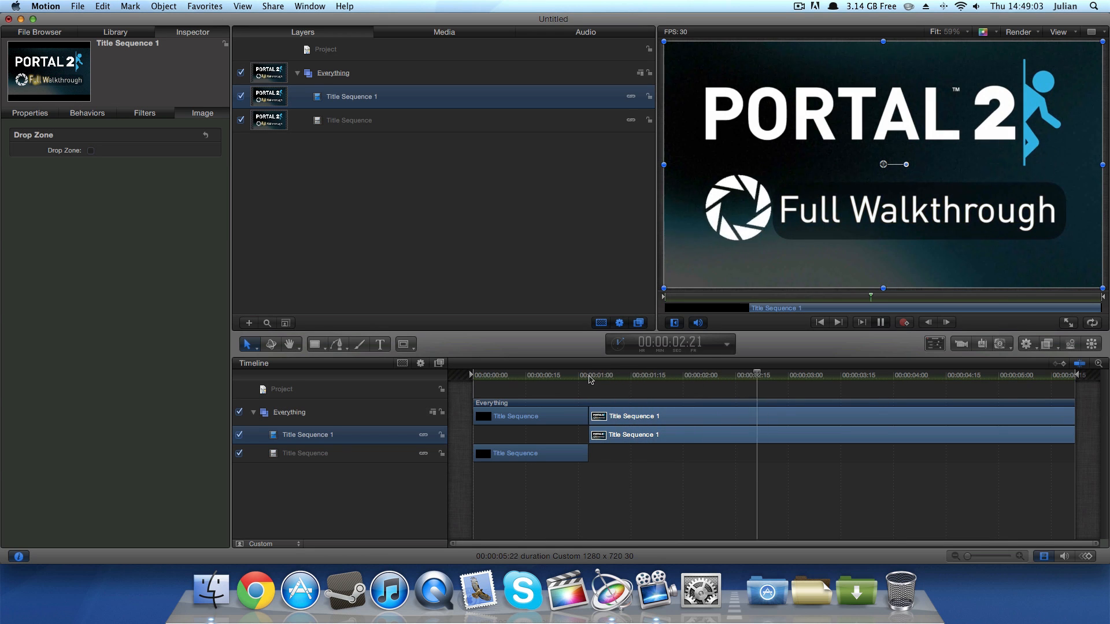
{"action": "key", "text": "space"}
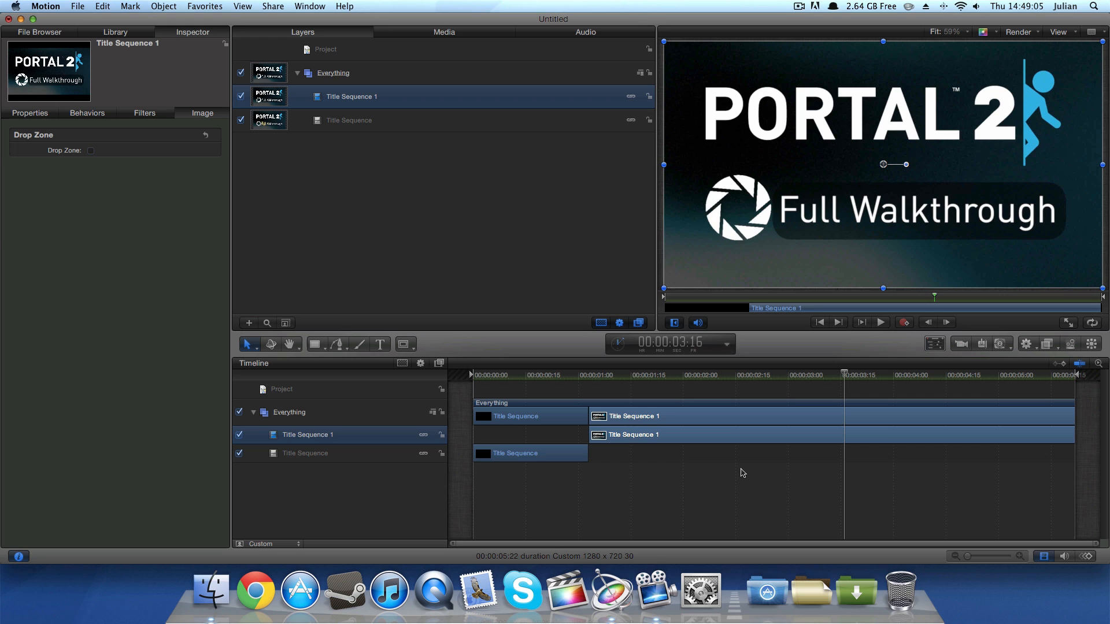